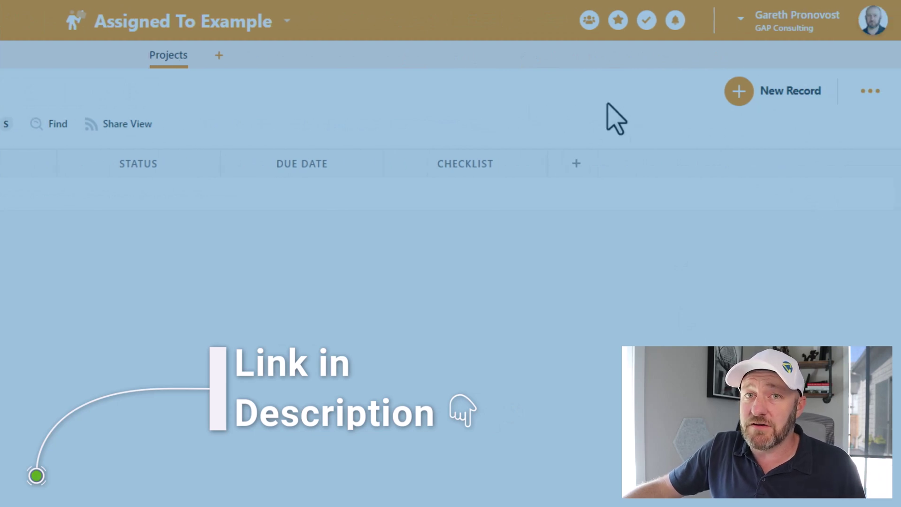
- Open My Work to list the open Sign Agreement and Collect Payment checklist assignments
click(647, 22)
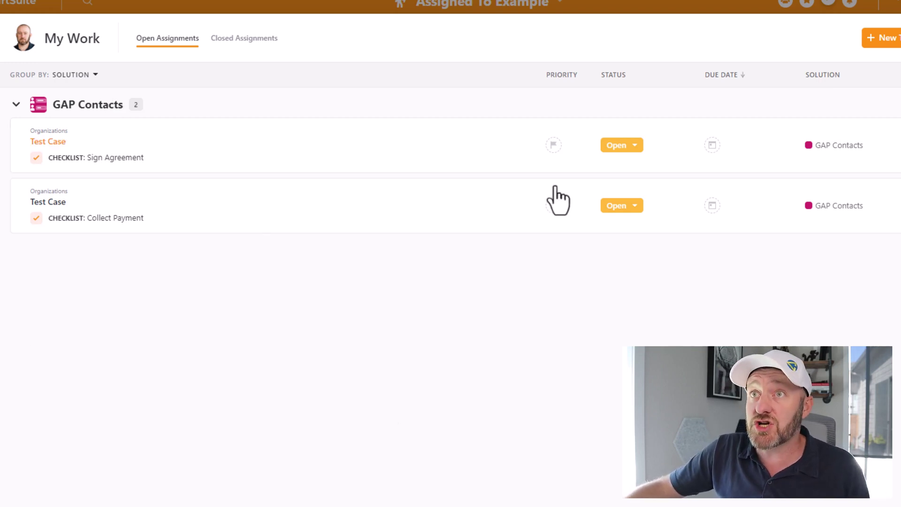
- Collapse the GAP Contacts assignment group in My Work
click(91, 118)
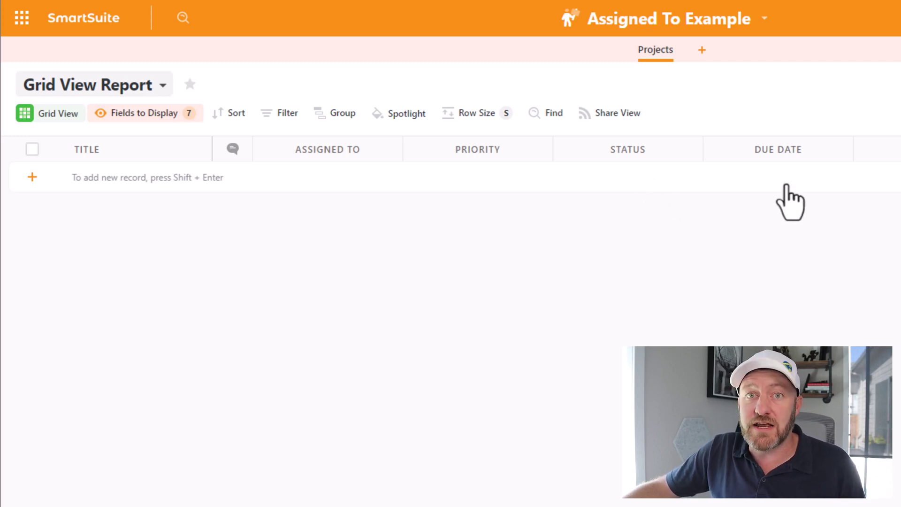
- Add a new project record titled 'Test 1' and assign it to yourself
click(249, 184)
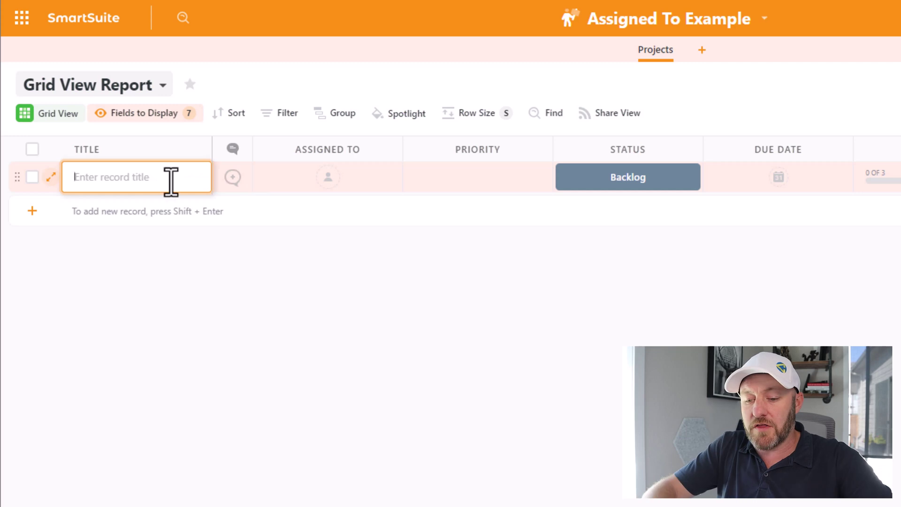
text(Test 1)
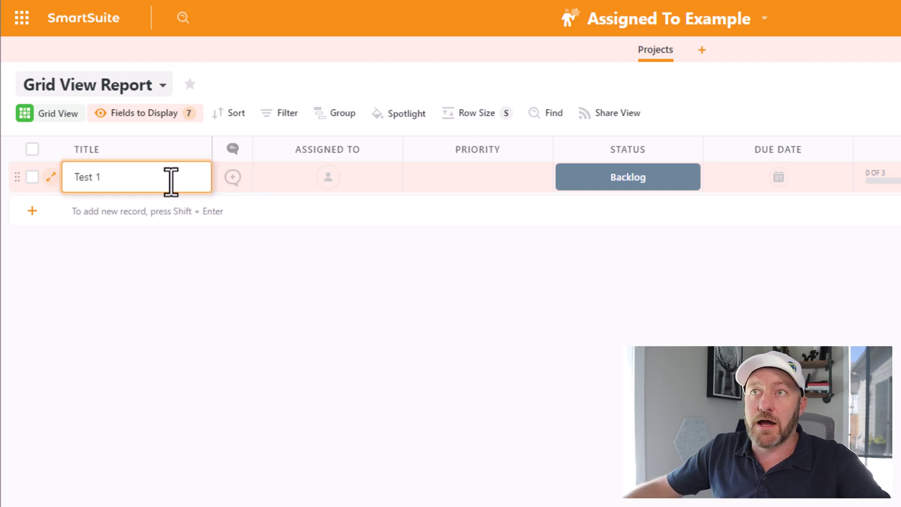
click(327, 181)
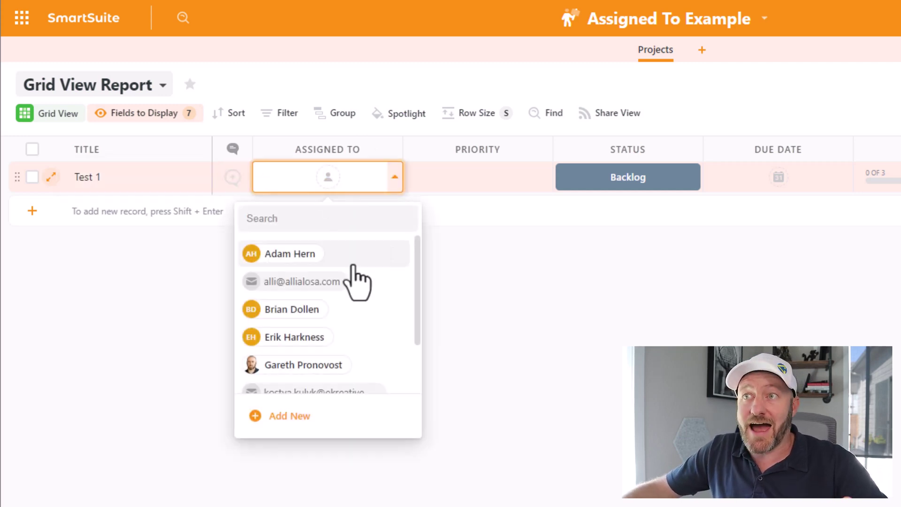
scroll(347, 300, down, 3)
scroll(329, 375, up, 3)
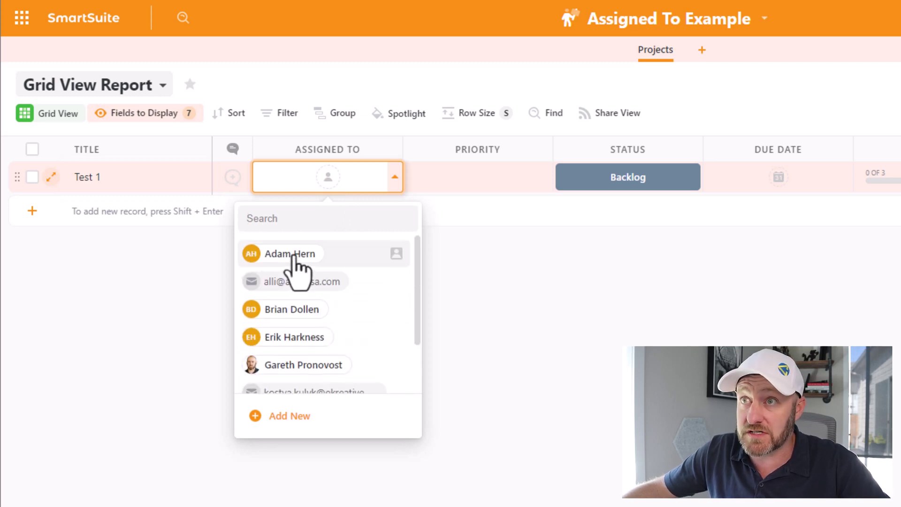
click(303, 366)
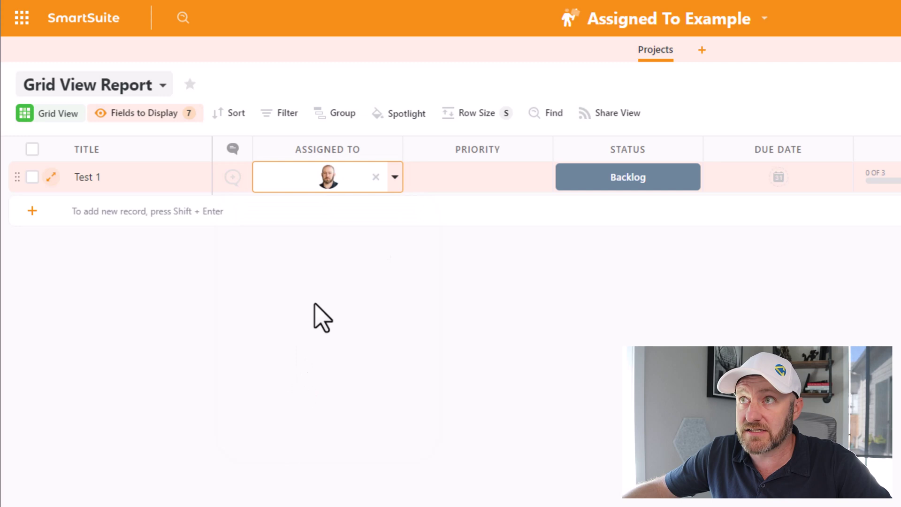
- Set Test 1's status to In Process, leaving the priority unset
click(483, 179)
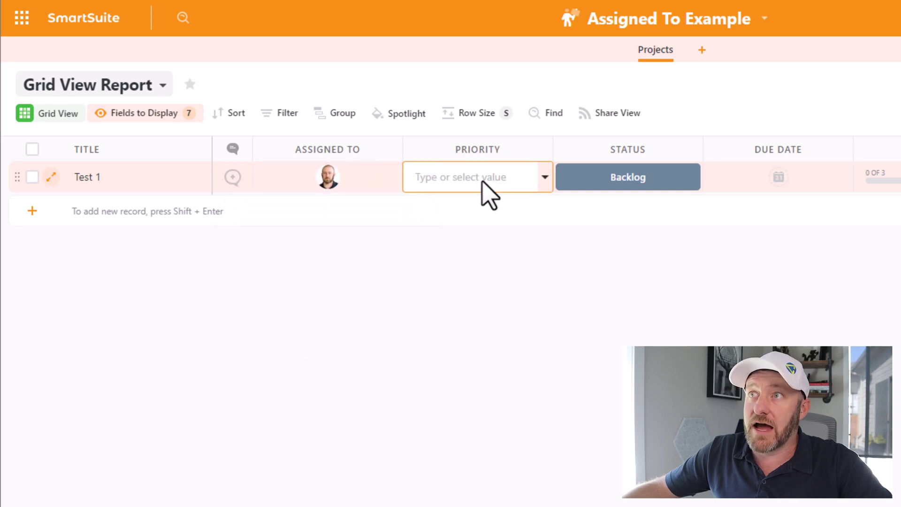
click(542, 185)
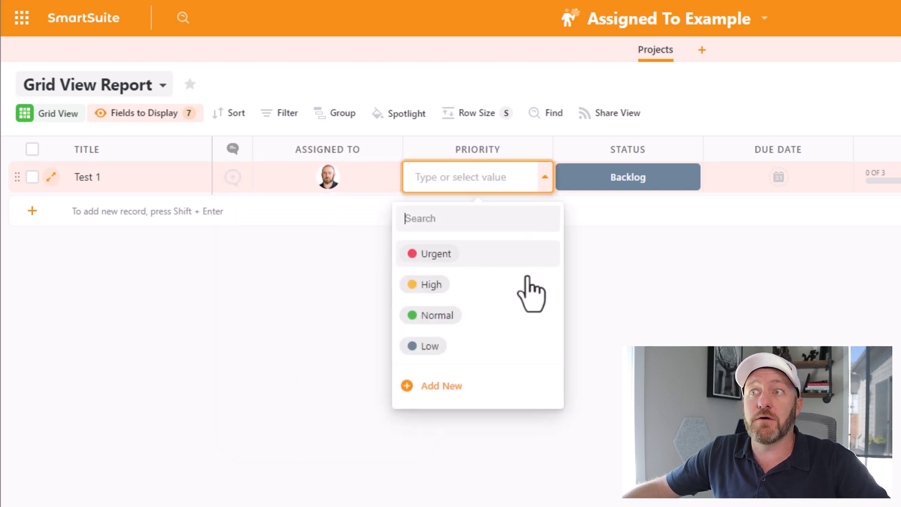
click(665, 315)
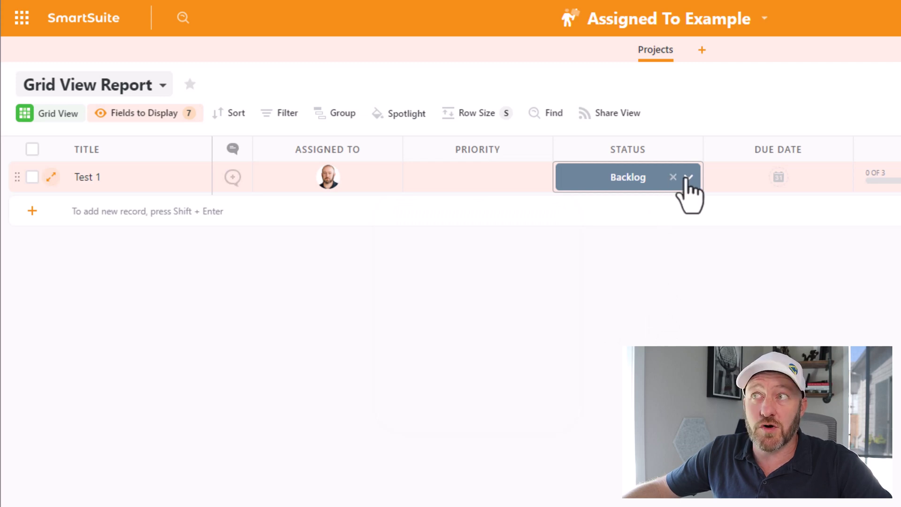
click(687, 177)
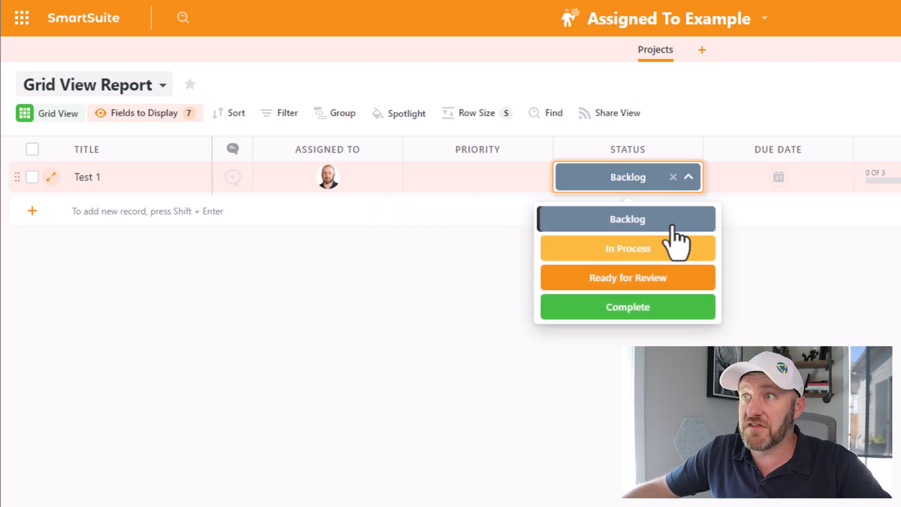
click(641, 247)
- Set Test 1's due date to Oct 11
click(792, 188)
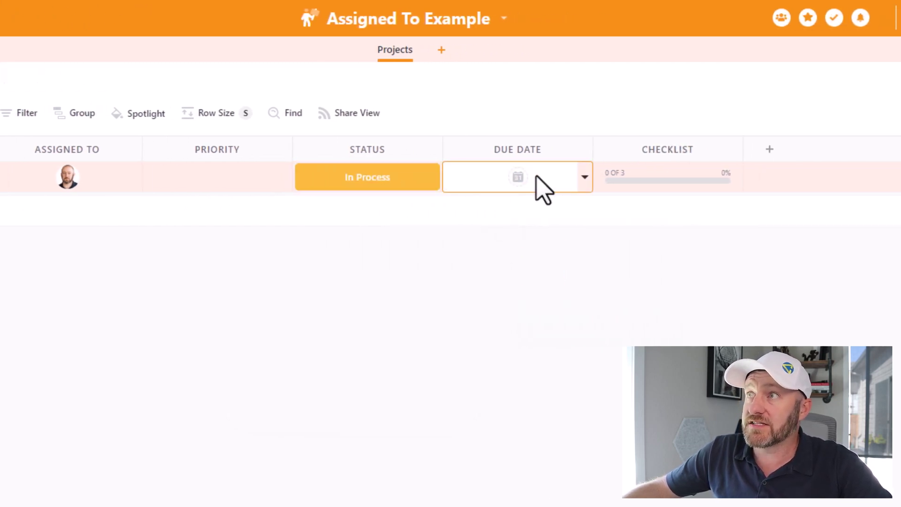
click(581, 180)
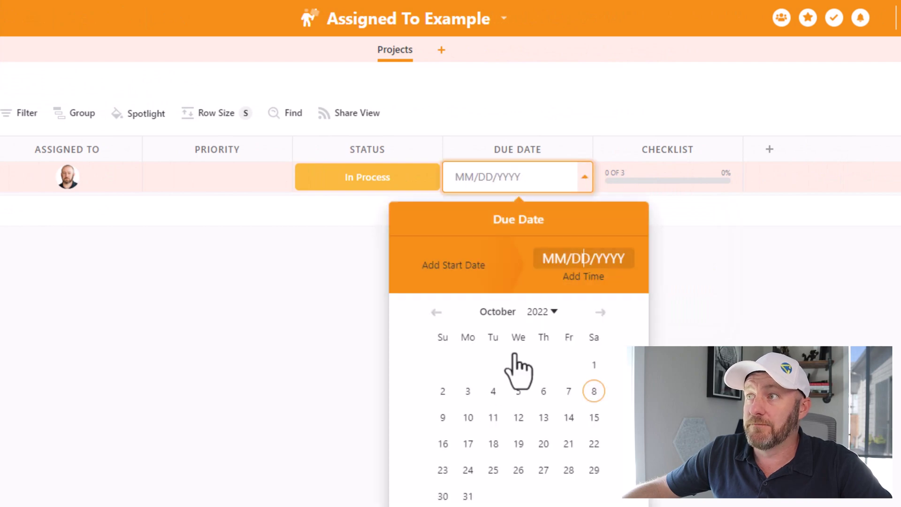
click(493, 417)
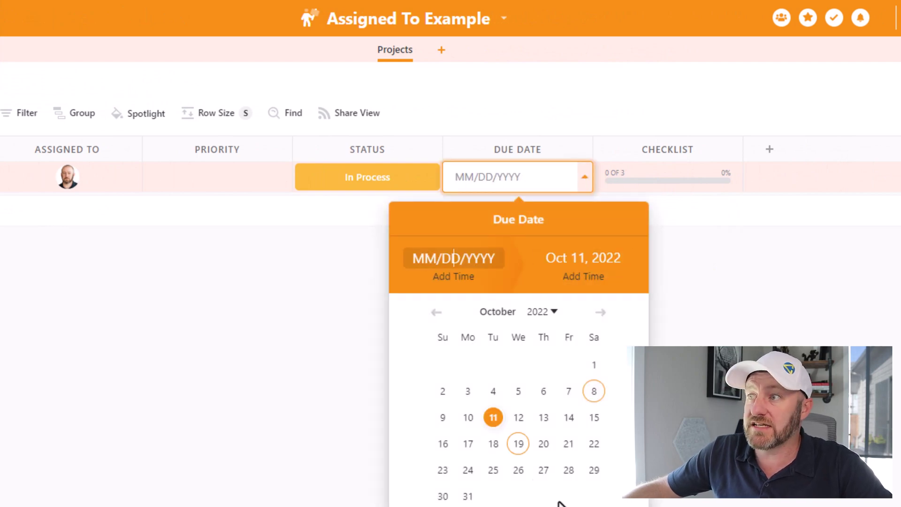
click(597, 493)
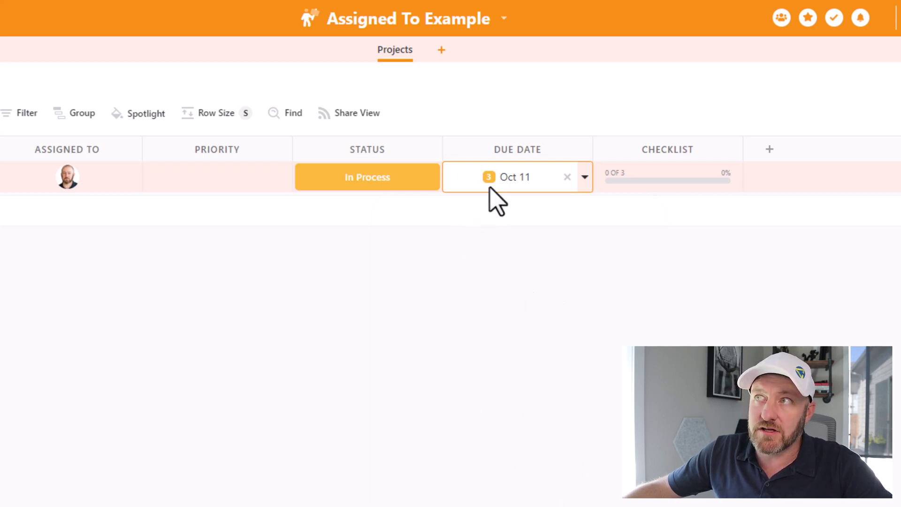
mouse_move(489, 181)
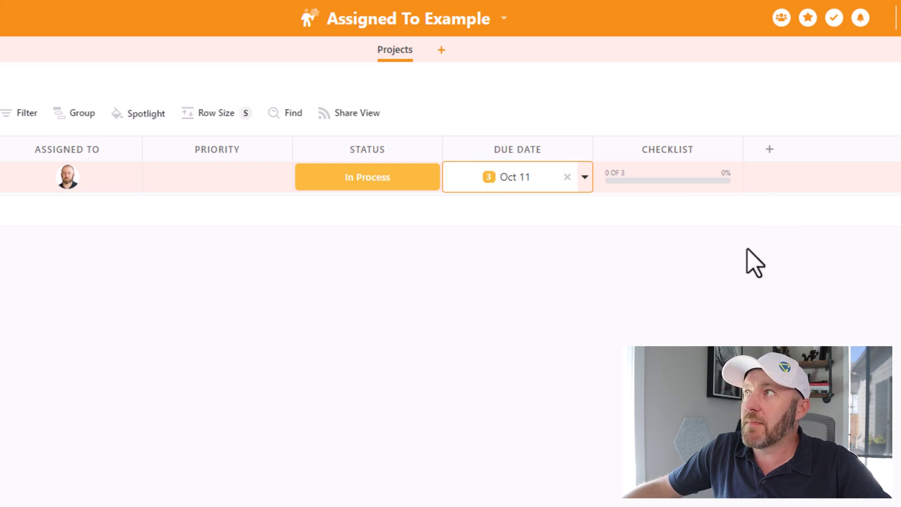
- In My Work, move Test 1's status to Ready for Review, then Complete
click(833, 18)
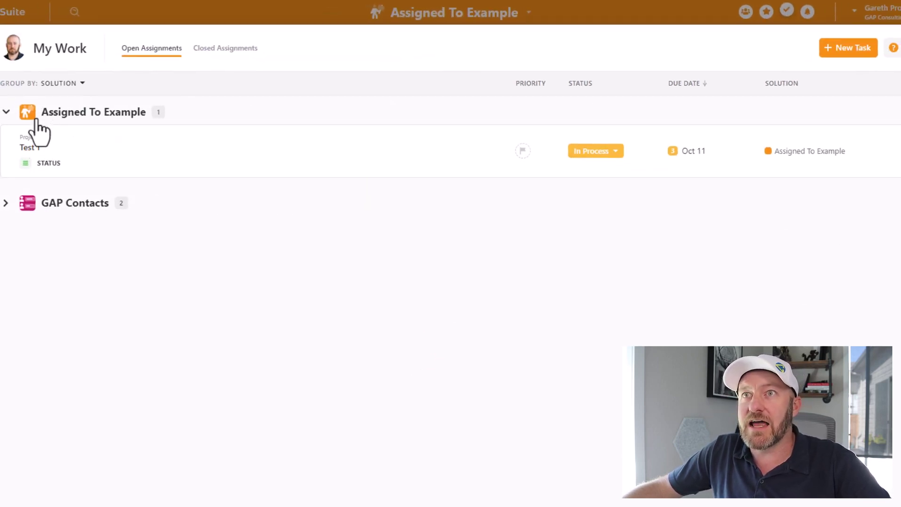
click(94, 203)
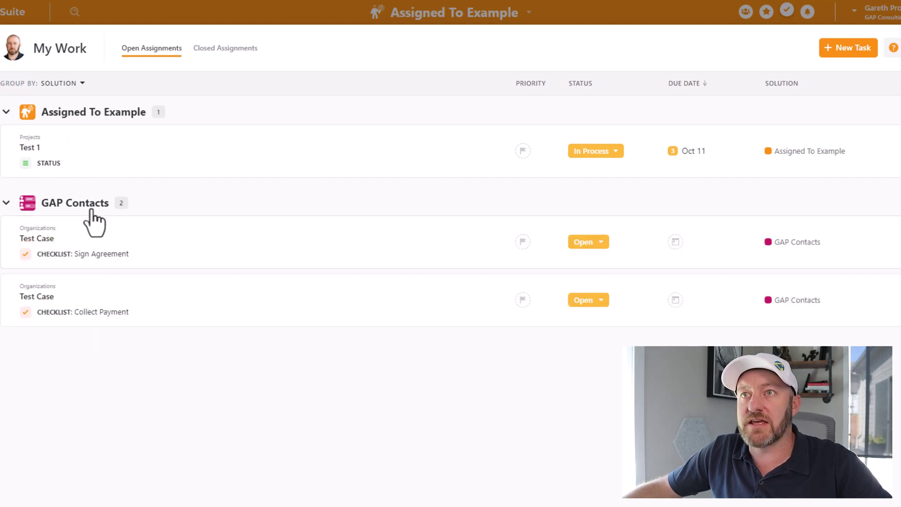
click(77, 204)
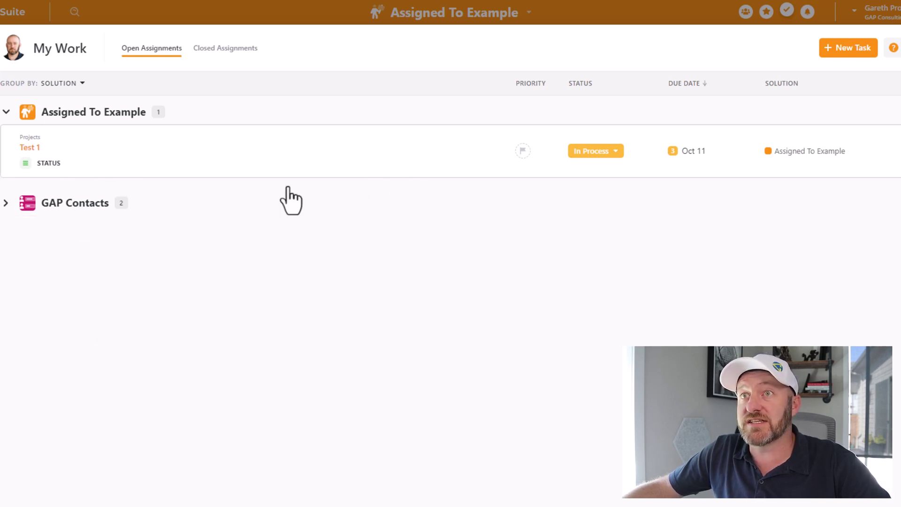
click(610, 151)
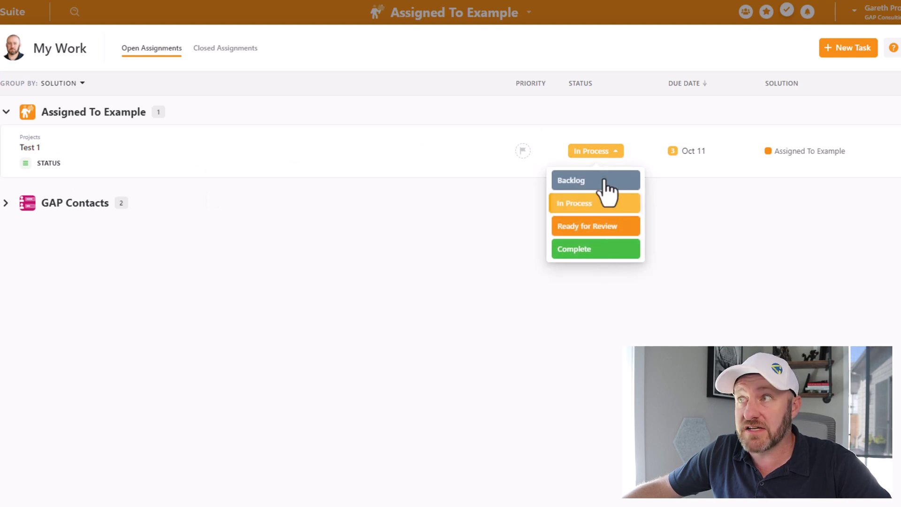
click(604, 230)
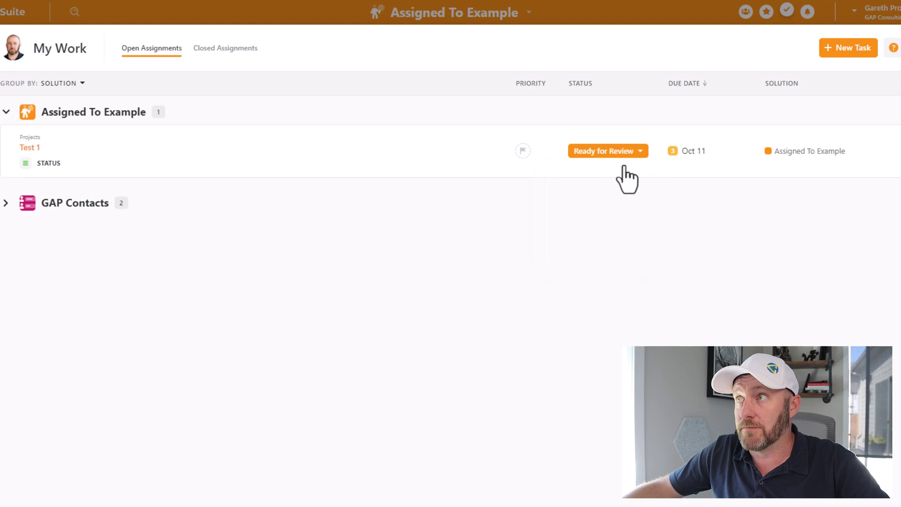
click(623, 152)
click(608, 249)
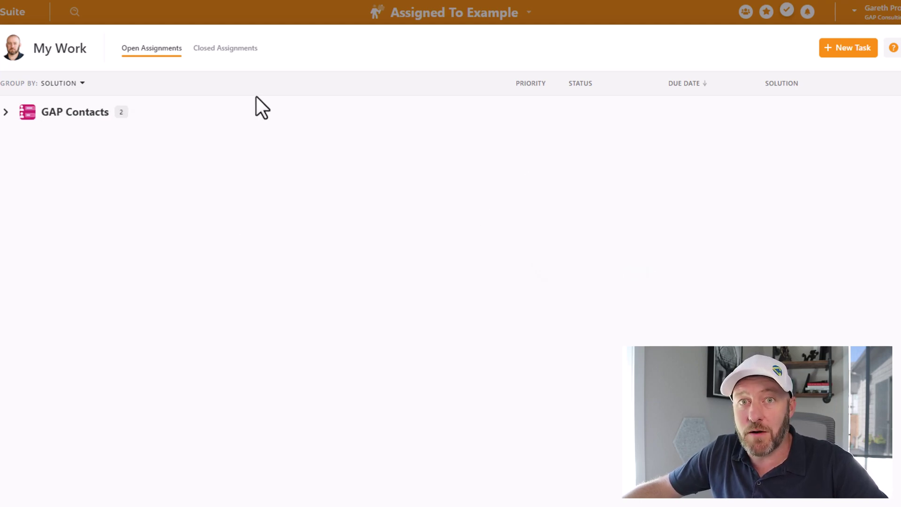
click(324, 12)
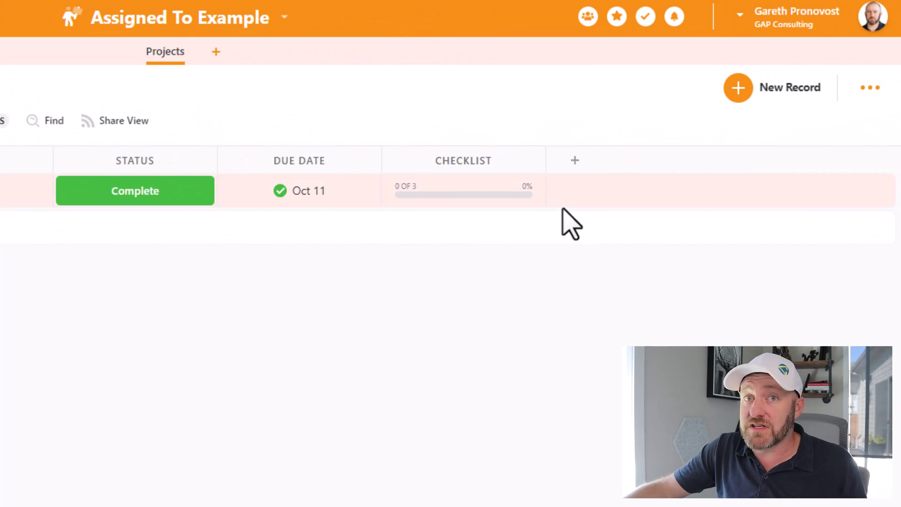
- Add 'Thing 4' as a default value in the Checklist field settings and update the field
click(534, 162)
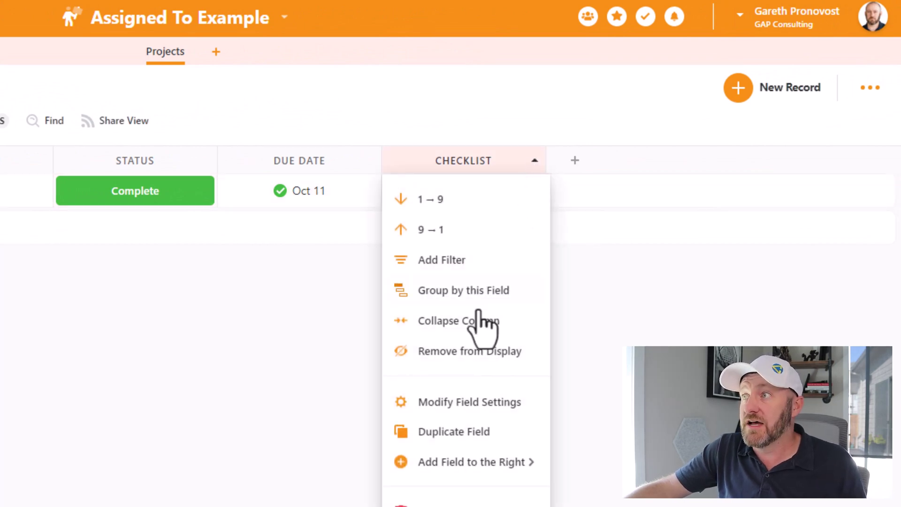
click(470, 404)
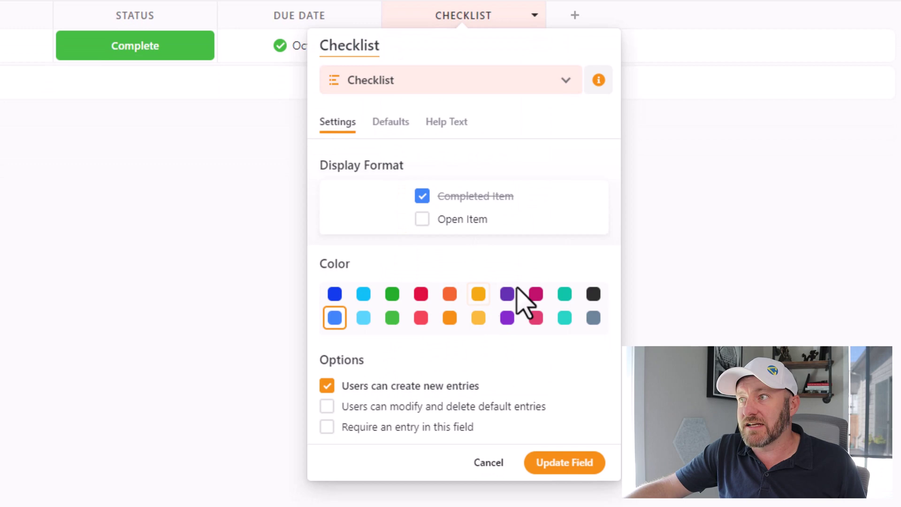
click(394, 129)
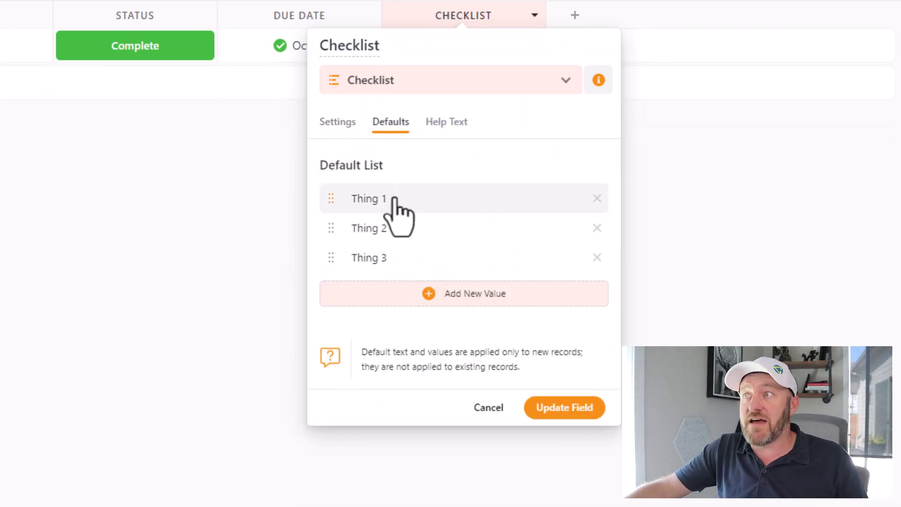
click(421, 301)
text(Thing 4)
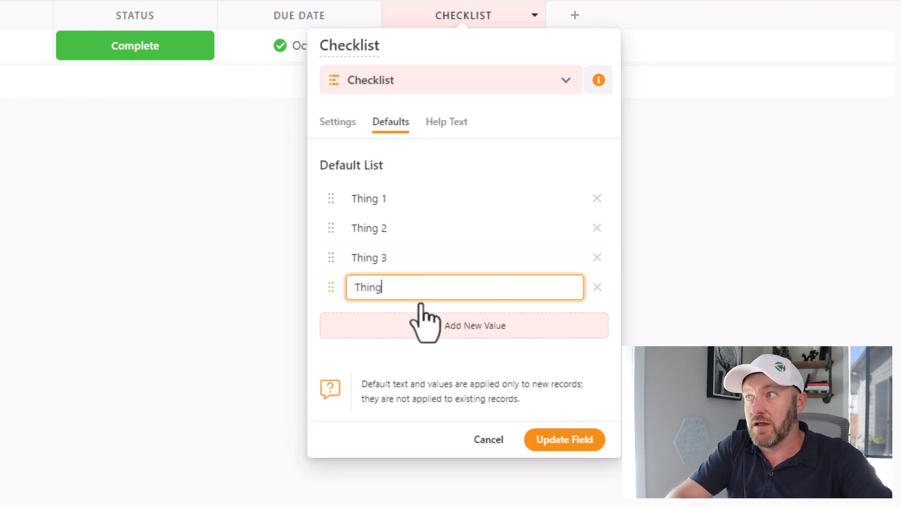
click(569, 439)
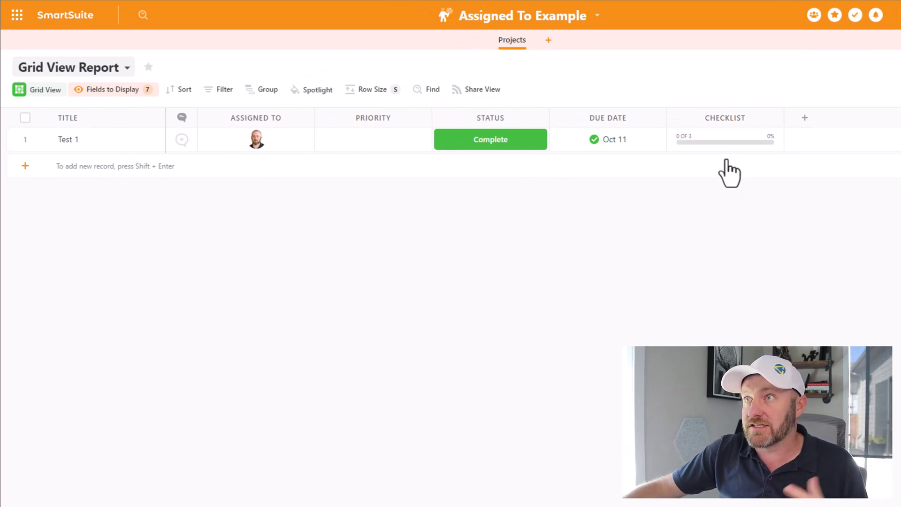
- Add a new project record titled 'Test 2'
click(71, 175)
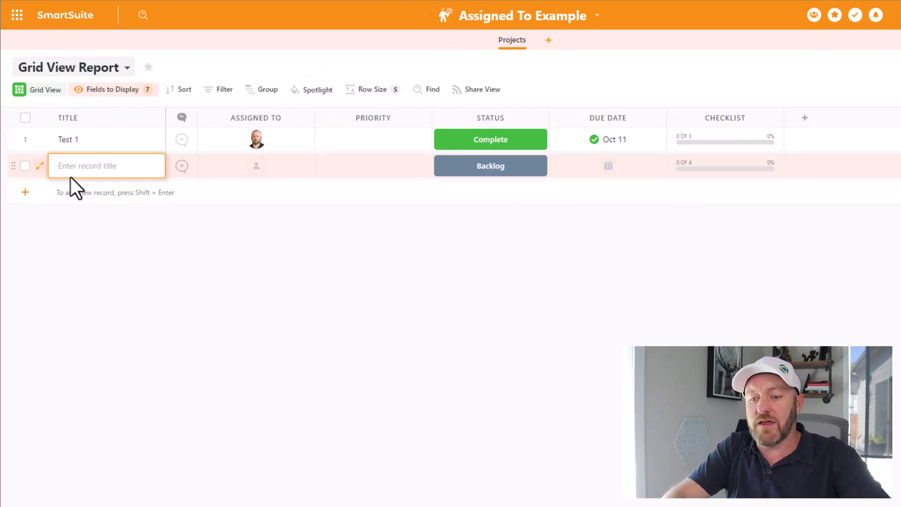
text(Test 2)
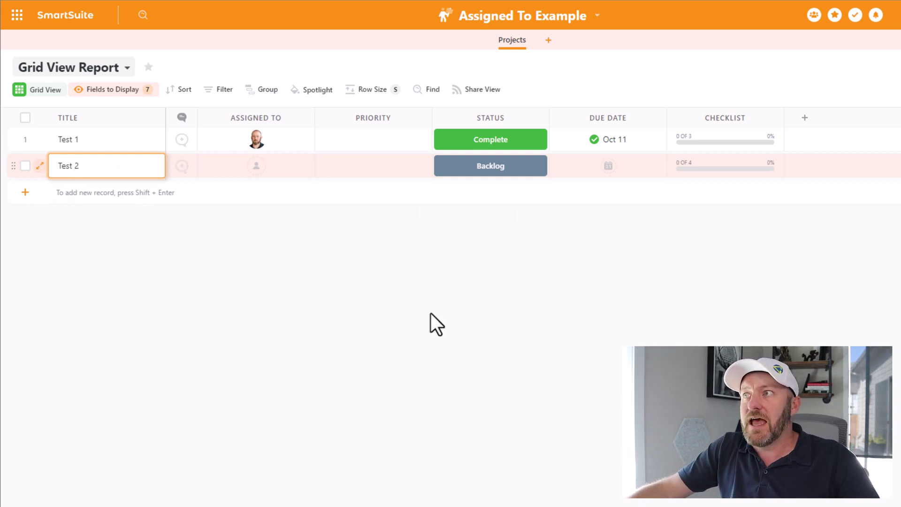
click(712, 175)
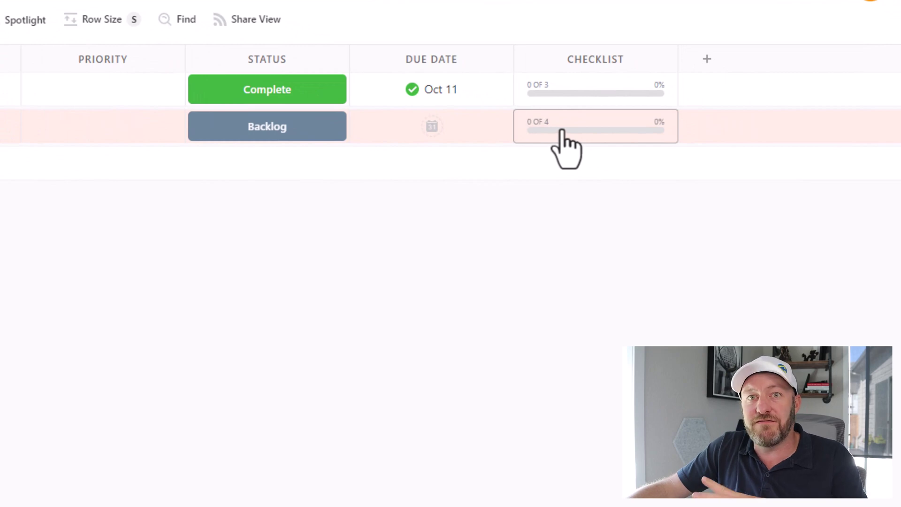
- Assign Test 2's Thing 1 and Thing 3 to yourself, due Oct 10 and Oct 17, and save
click(561, 131)
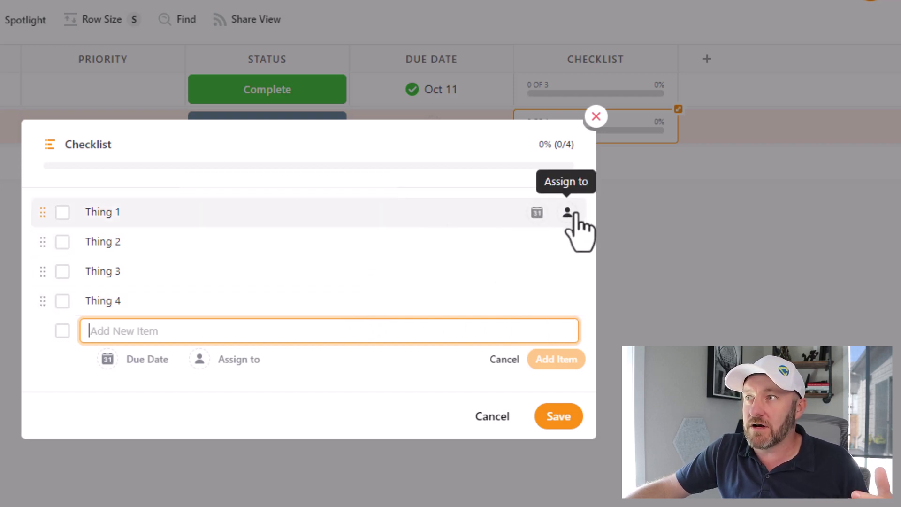
click(568, 214)
click(547, 428)
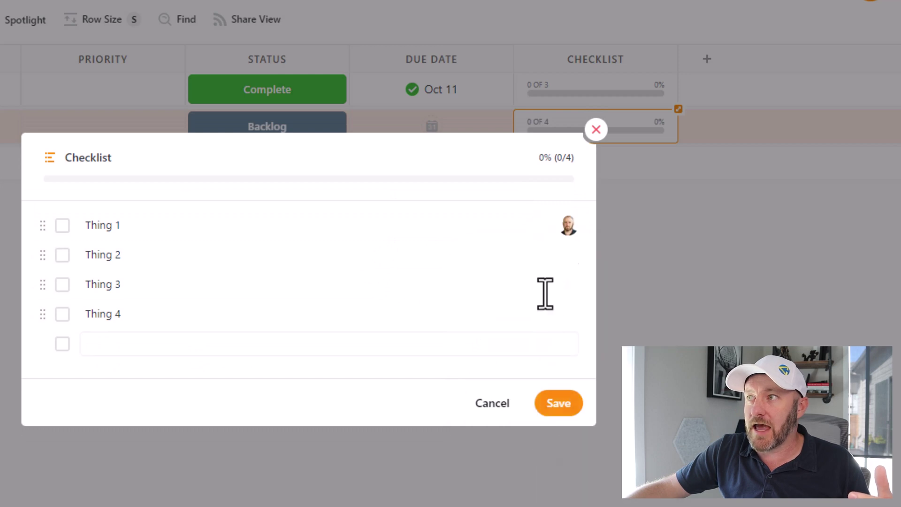
click(577, 302)
click(563, 483)
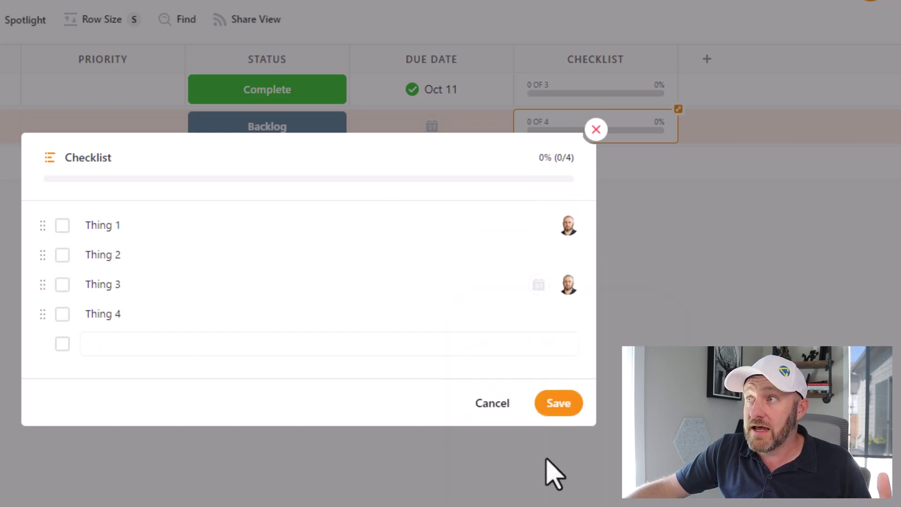
click(539, 228)
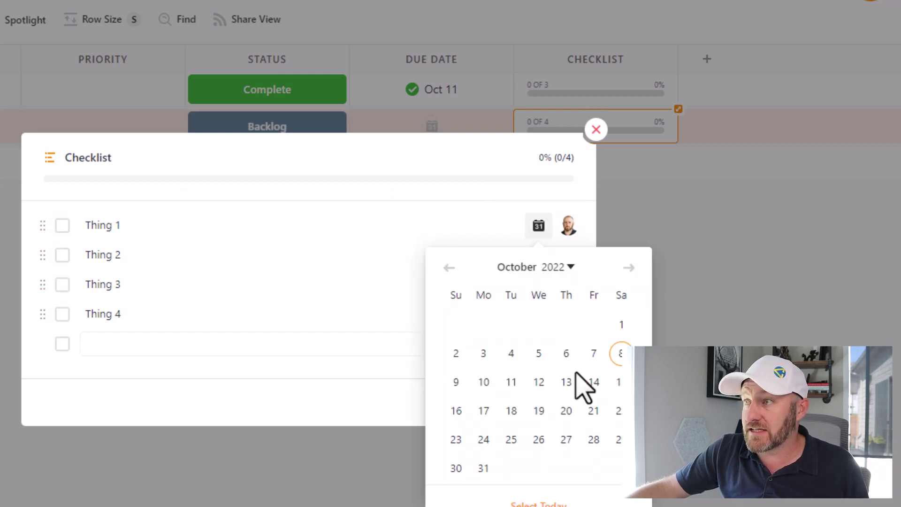
click(483, 382)
click(540, 286)
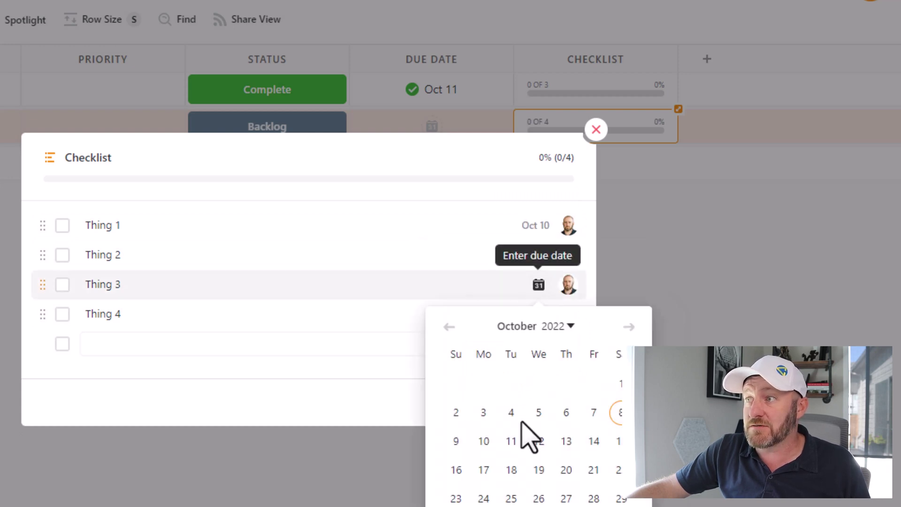
click(483, 469)
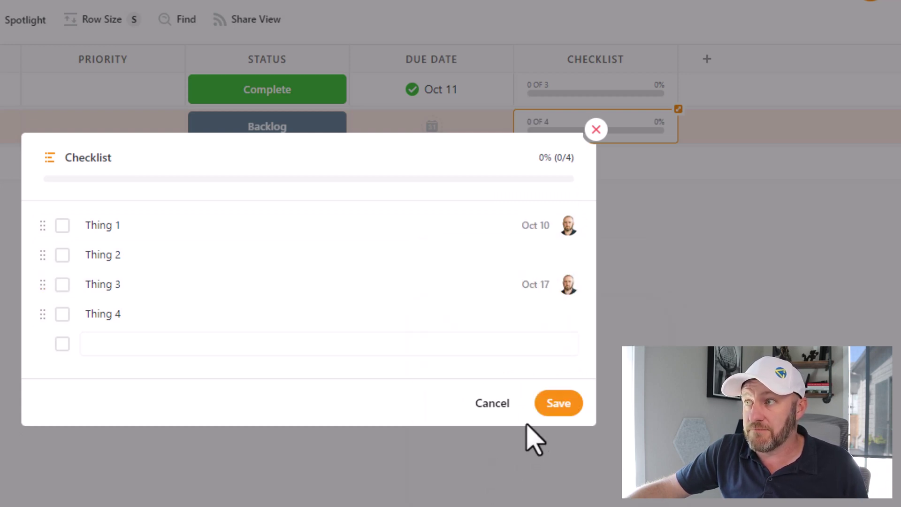
click(557, 405)
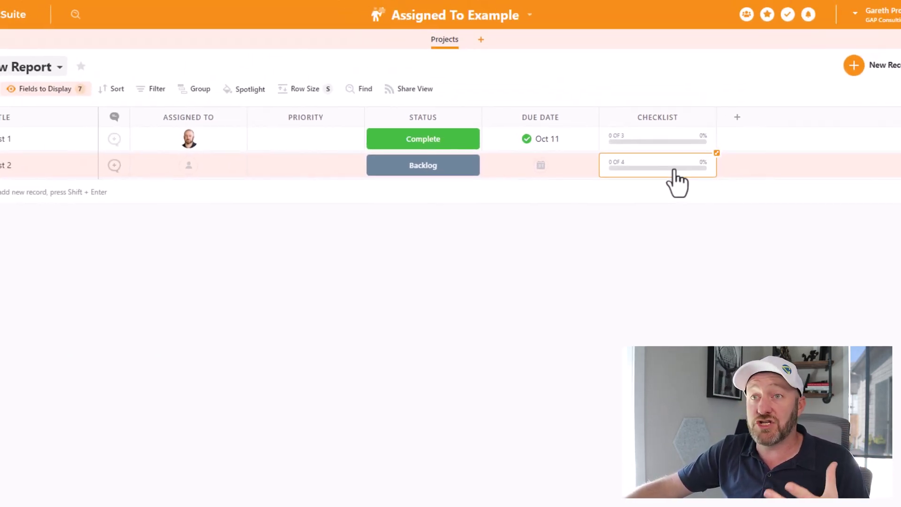
- In My Work, change the Thing 1 and Thing 3 assignments from Open to Resolved
click(788, 15)
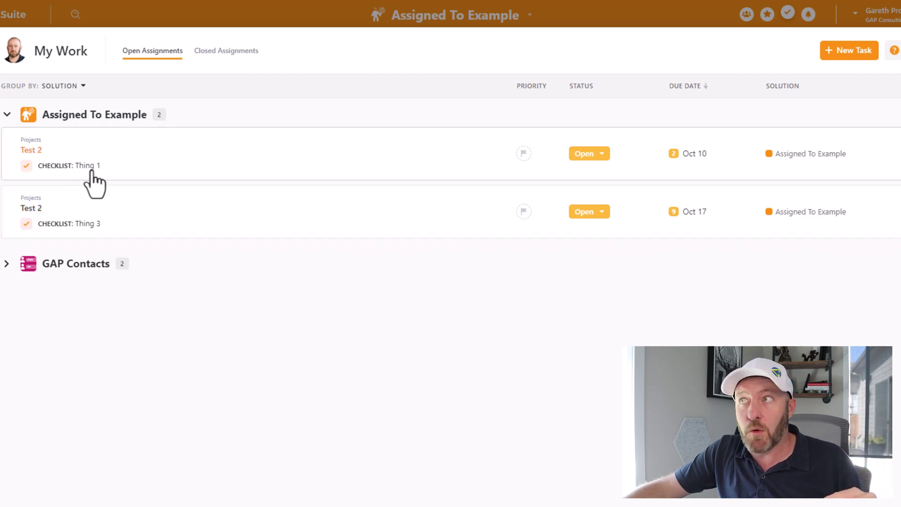
click(597, 155)
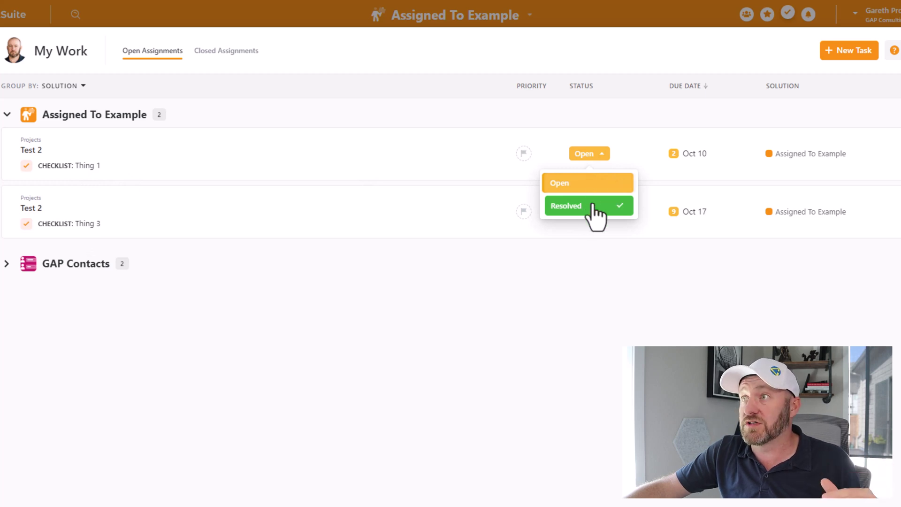
click(596, 206)
click(602, 159)
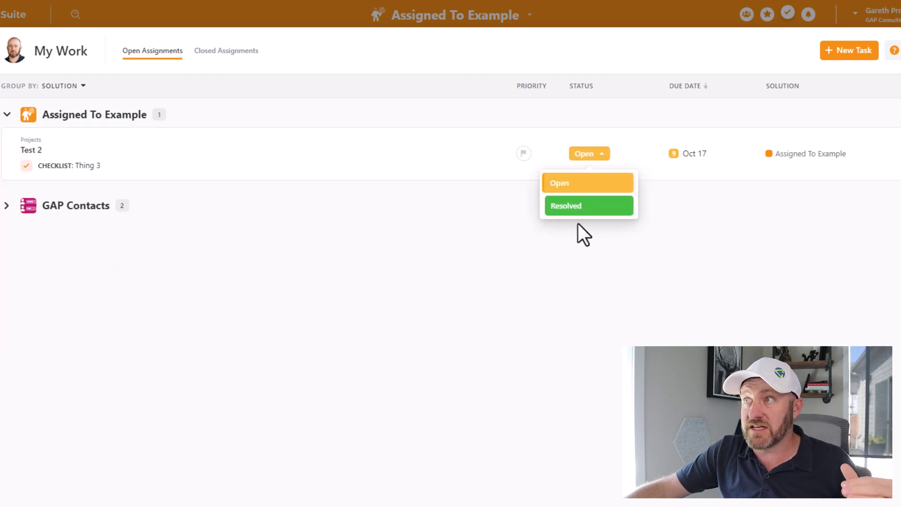
click(578, 208)
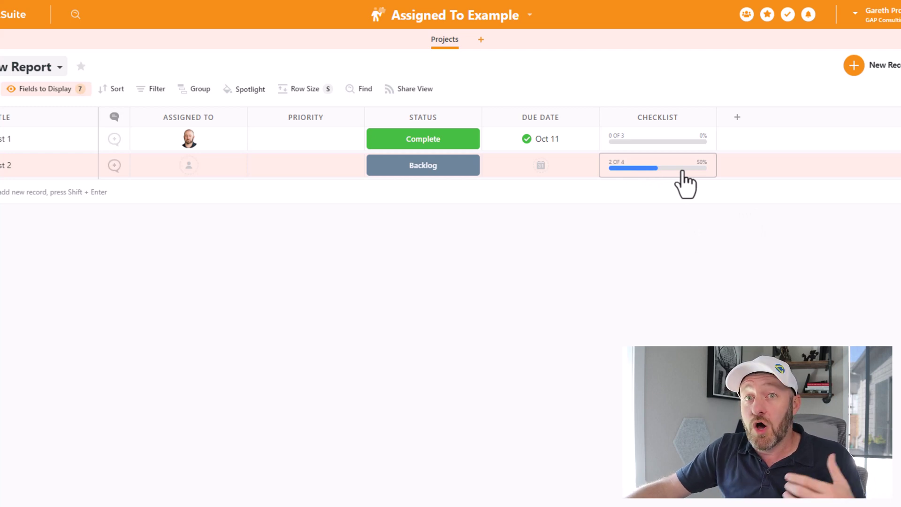
- Open the Checklist field's settings from its column menu to review them
click(707, 117)
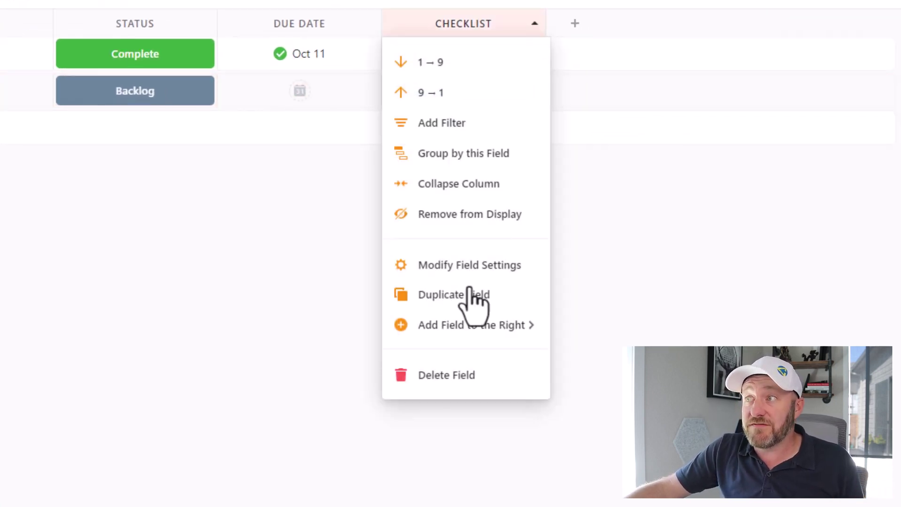
click(467, 266)
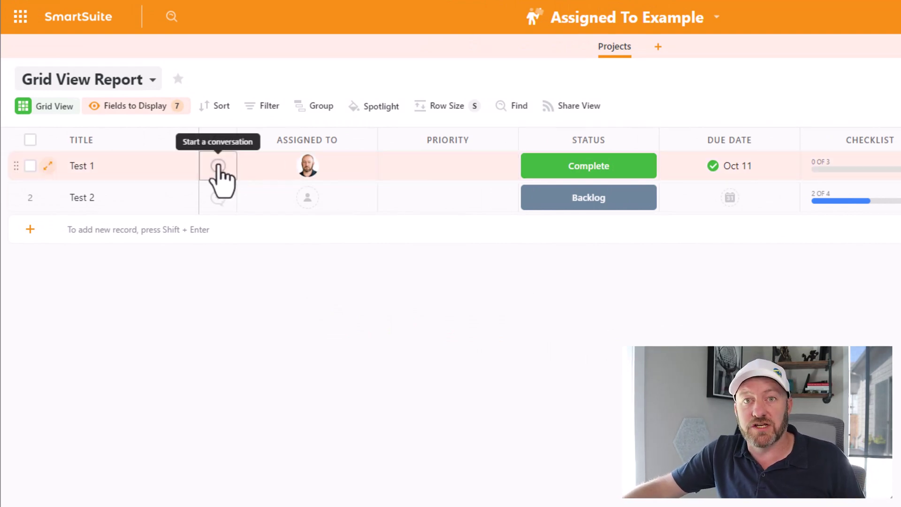
- Open and then dismiss the comment column's options menu
click(225, 140)
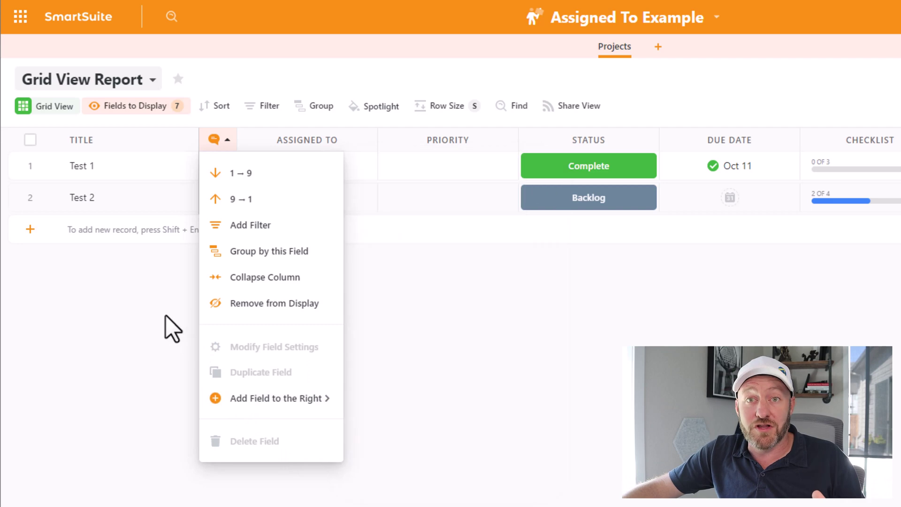
click(200, 165)
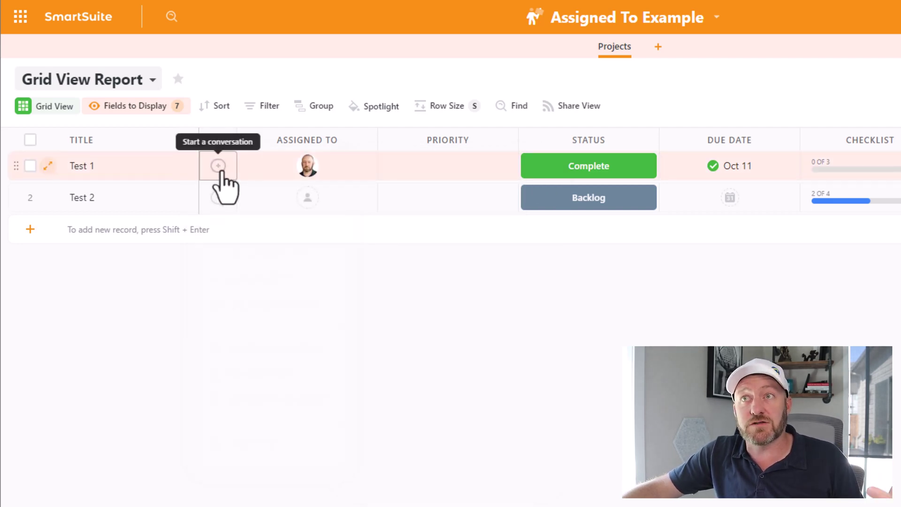
- Post 'this needs your attention' on Test 1, mentioning and assigning a team member
click(217, 167)
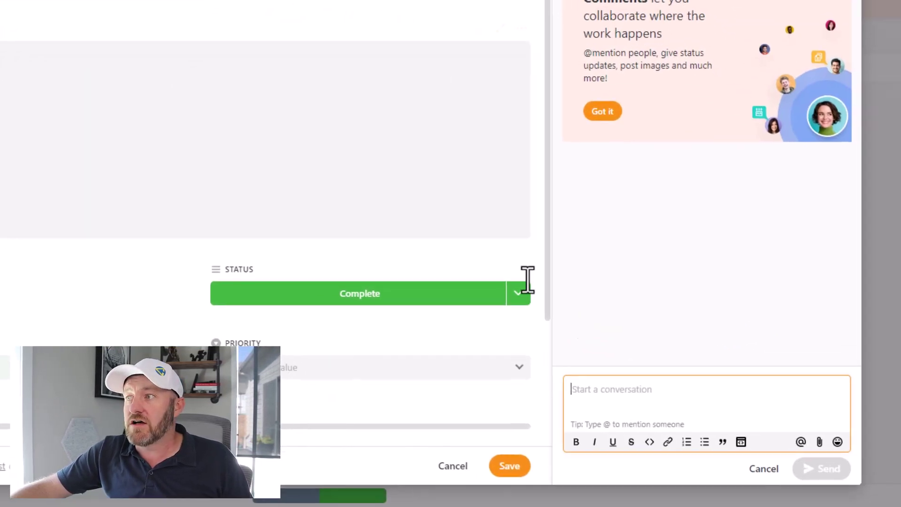
text(@garet)
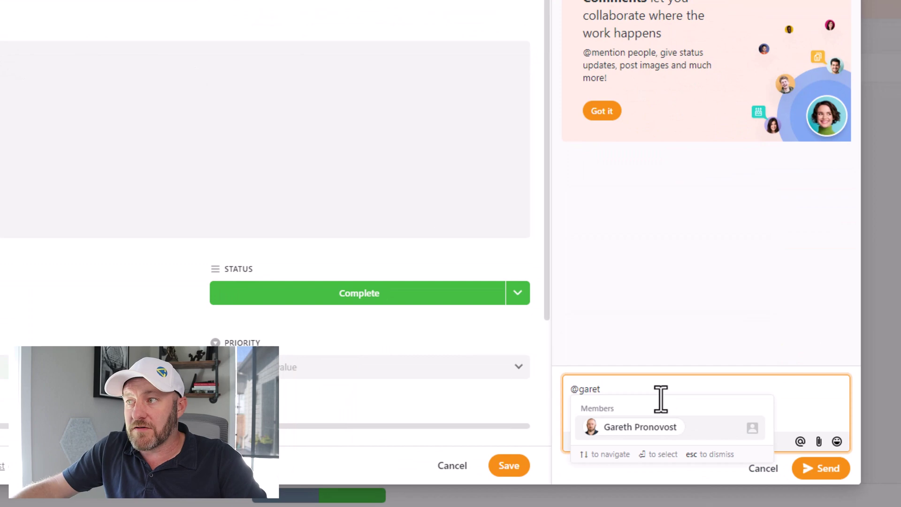
click(659, 430)
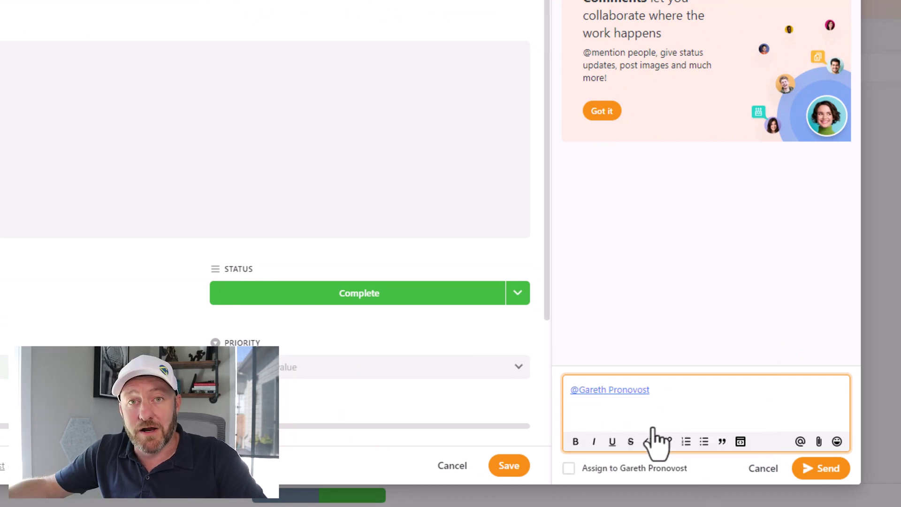
text(this )
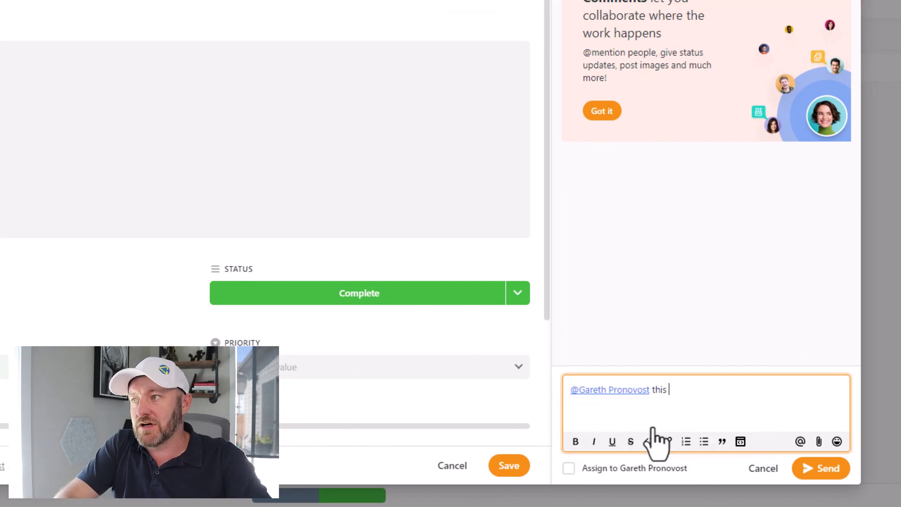
text(needs your atte)
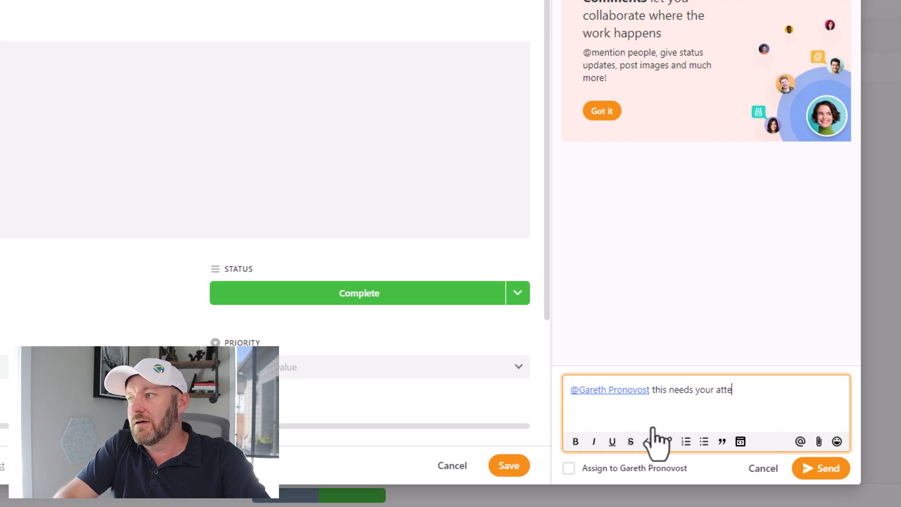
text(ntion)
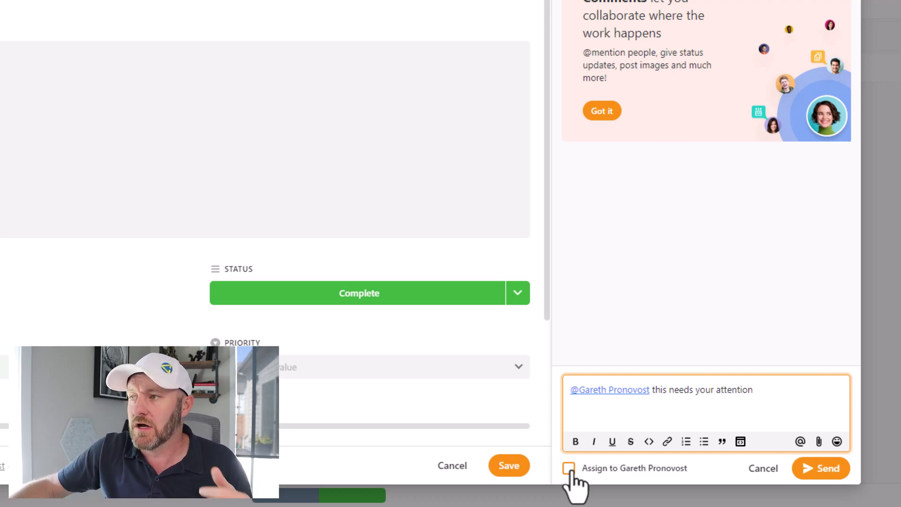
click(569, 468)
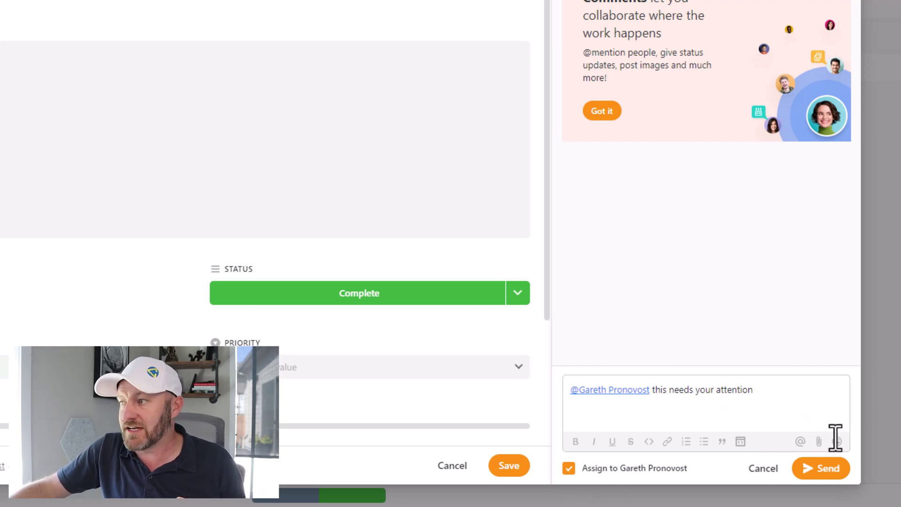
click(828, 470)
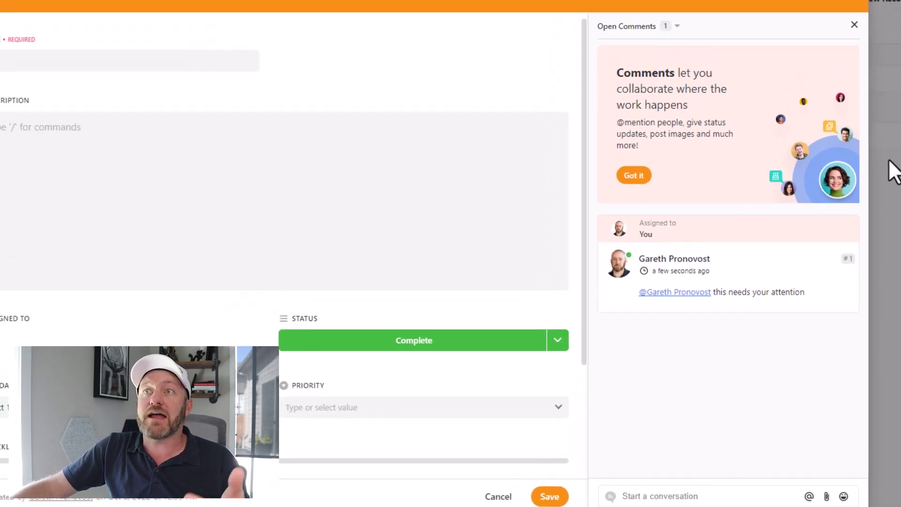
click(891, 178)
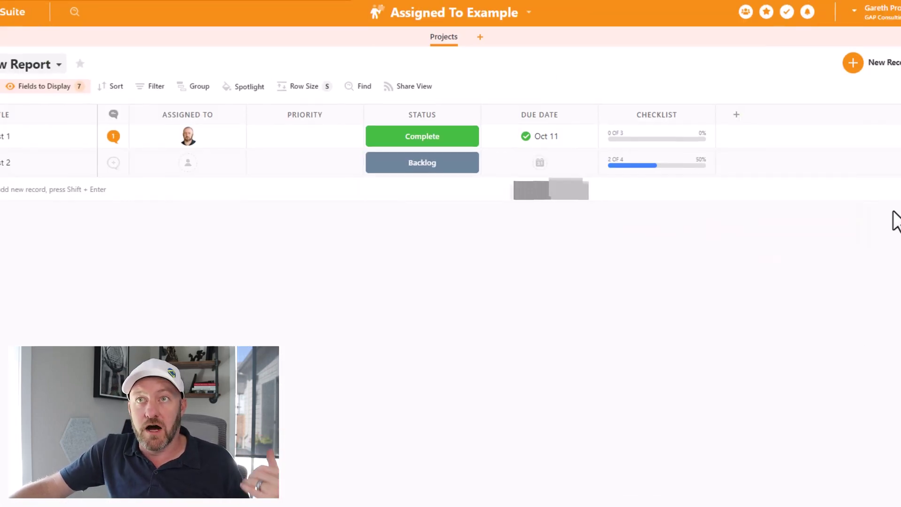
click(787, 13)
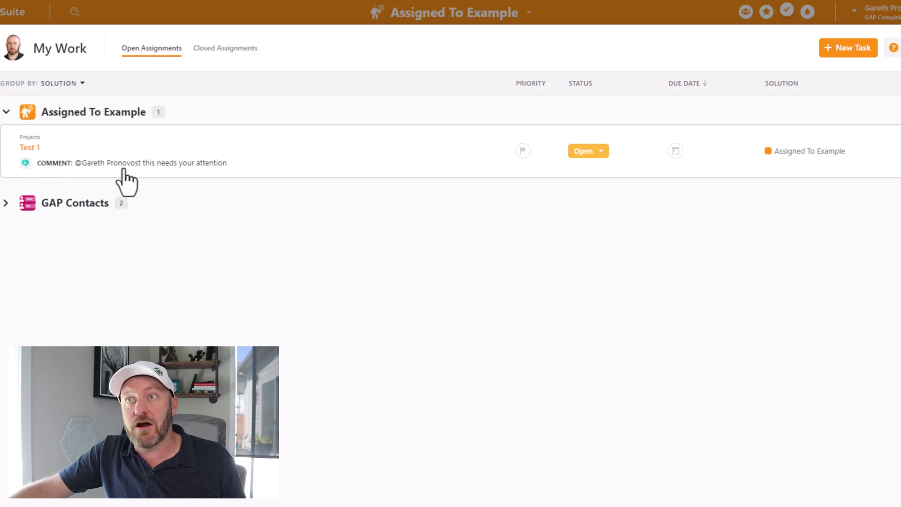
click(600, 159)
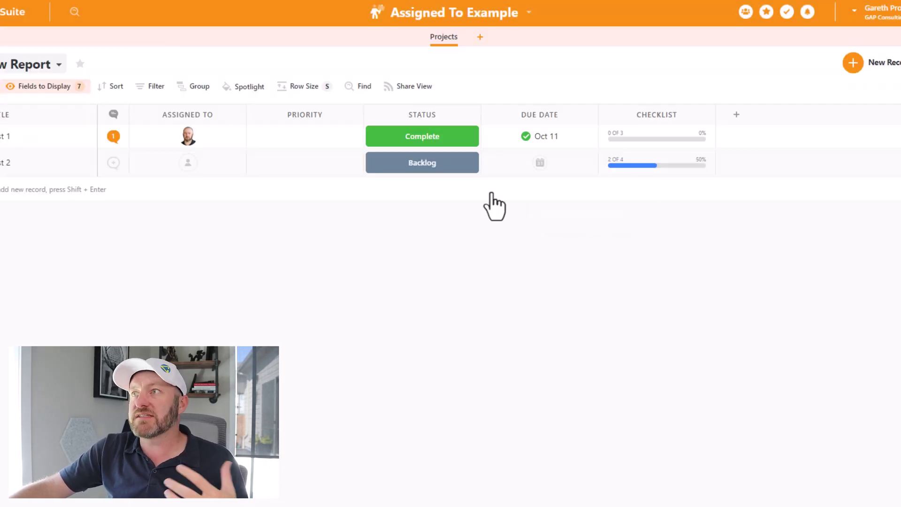
click(320, 136)
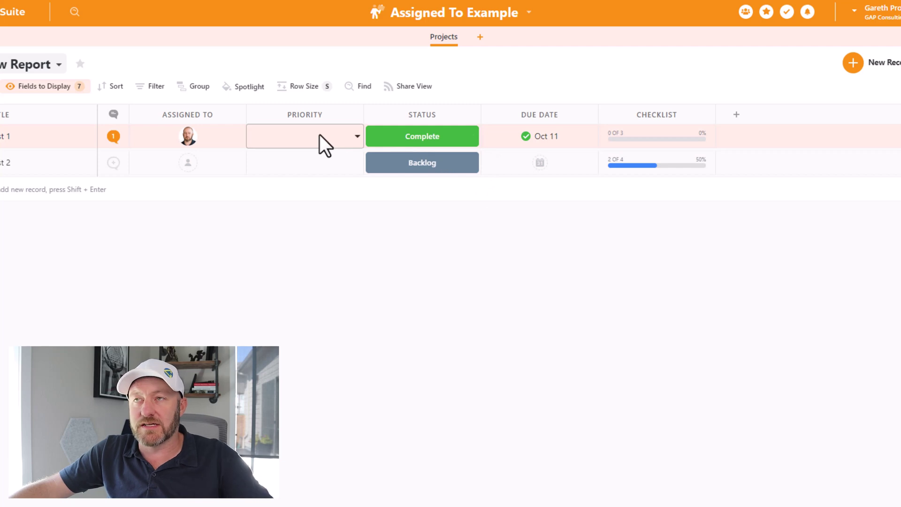
- Mark the assigned comment in Test 1's comment thread as resolved
click(113, 137)
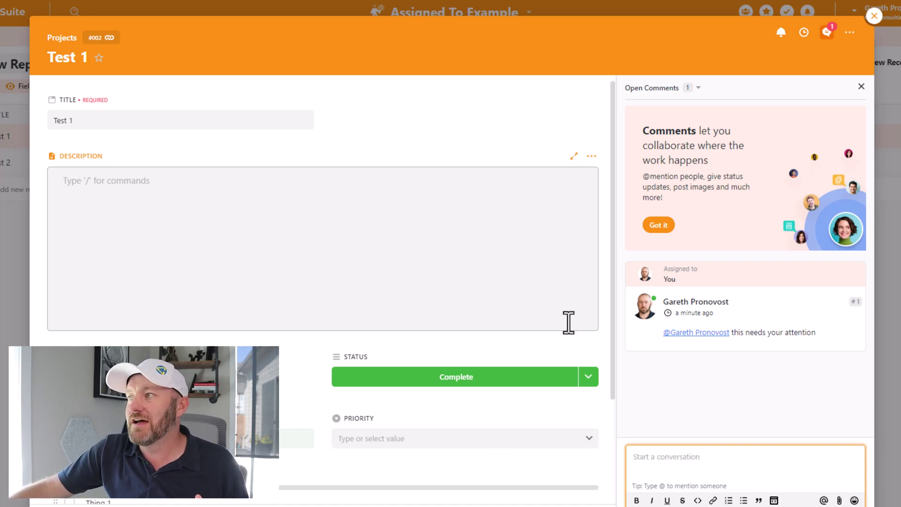
mouse_move(816, 316)
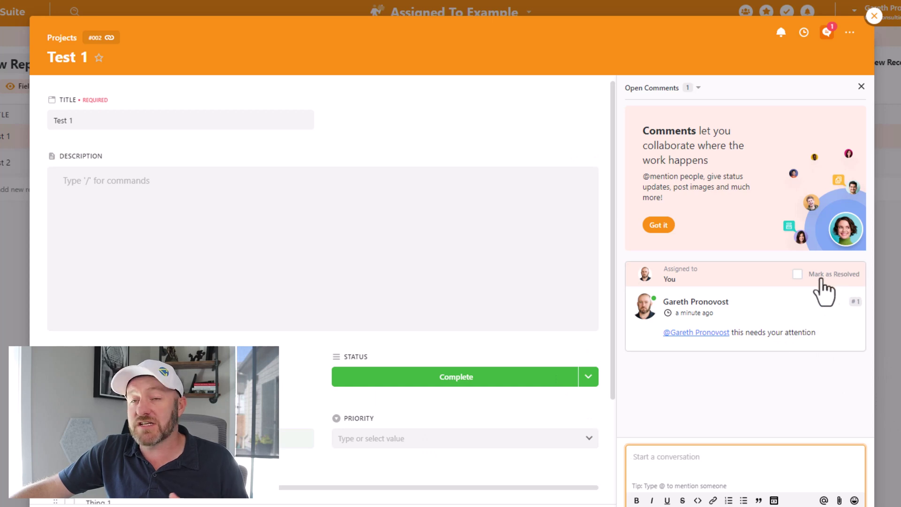
click(797, 275)
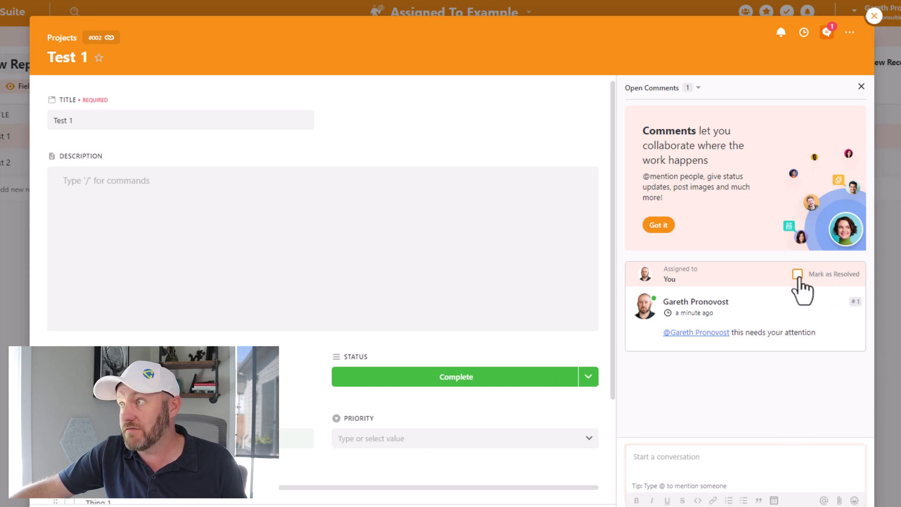
click(797, 275)
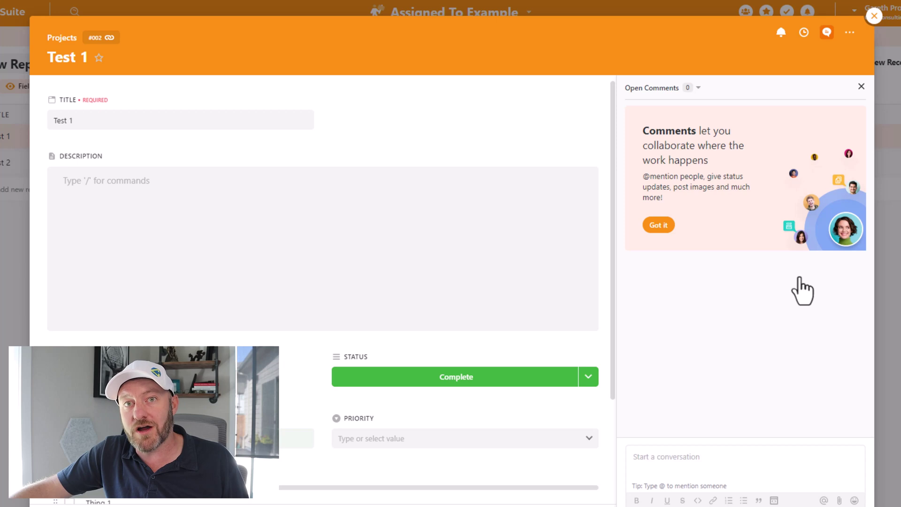
- Close the Test 1 record, open My Work, and show the first checklist assignment's status choices
key(Escape)
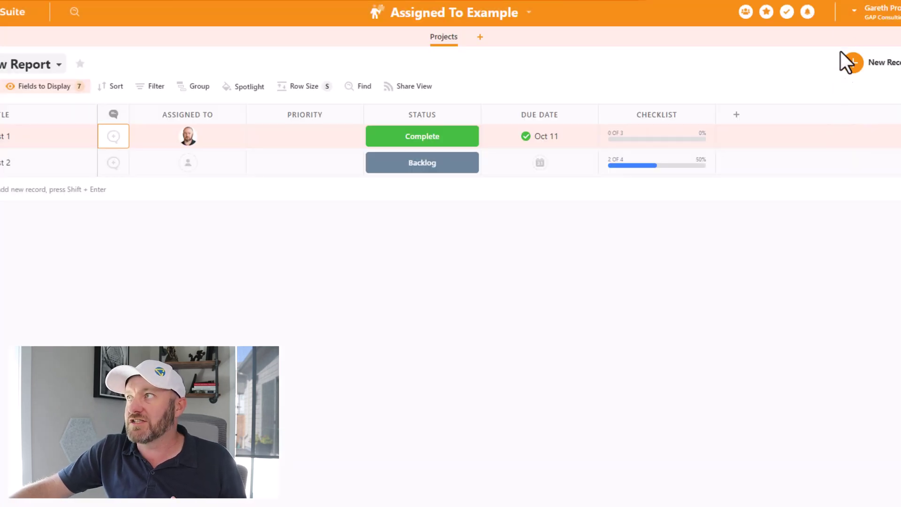
click(786, 12)
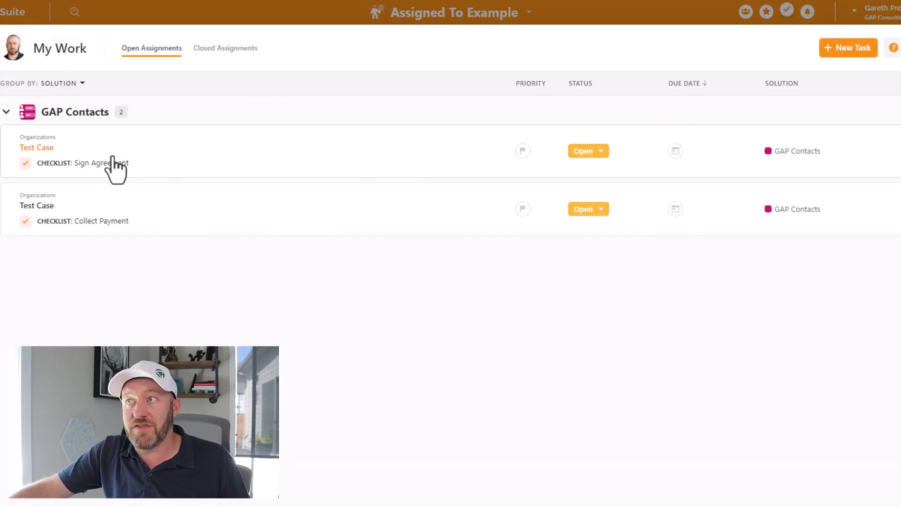
click(598, 153)
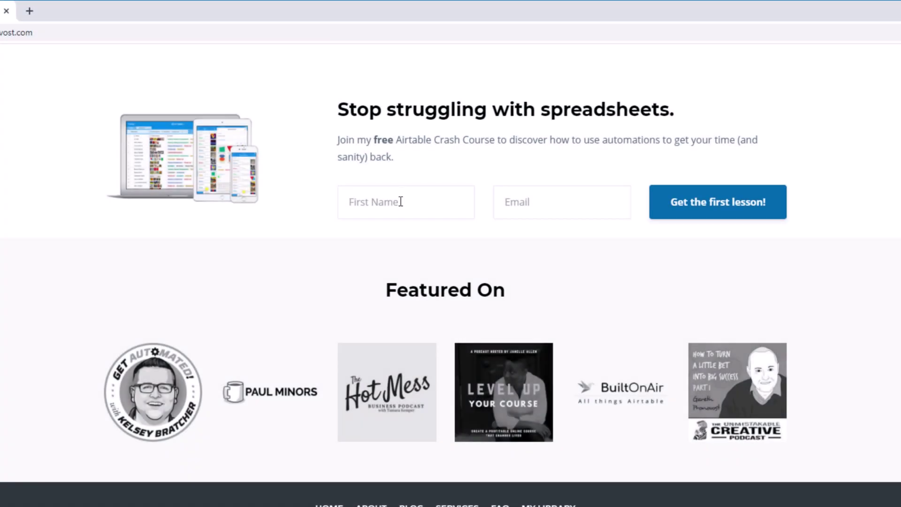
- Fill the crash-course signup form with the first name and the autofilled e-mail address
click(400, 201)
text(Gareth)
key(Tab)
text(garet)
key(Down)
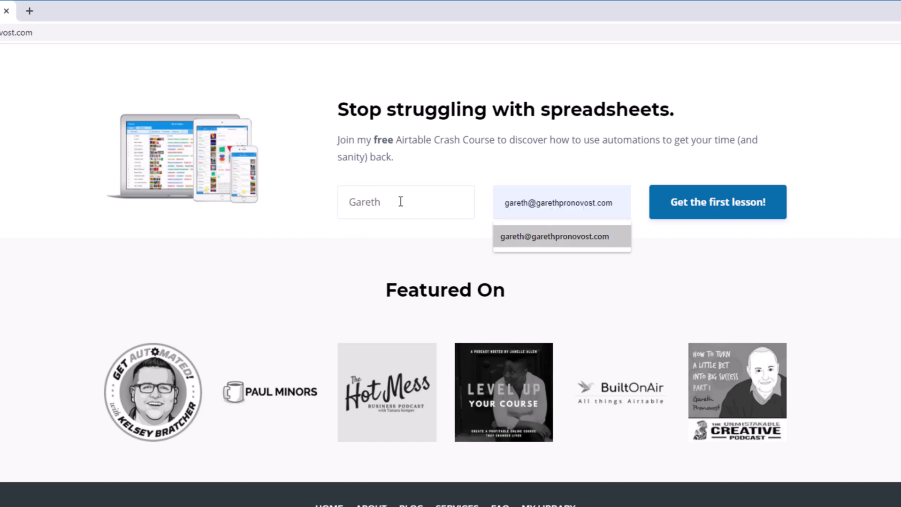
key(Return)
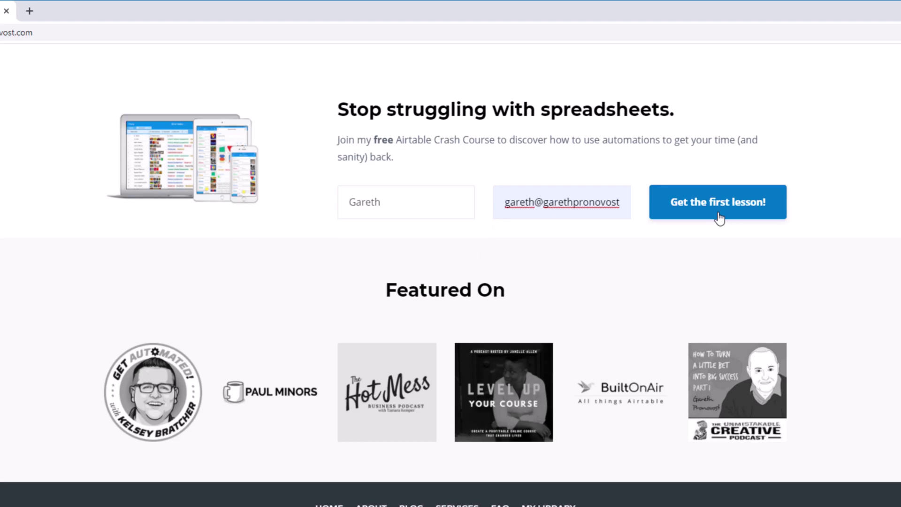
- Go to the Services page and show the Airtable consulting option cards
scroll(719, 217, up, 20)
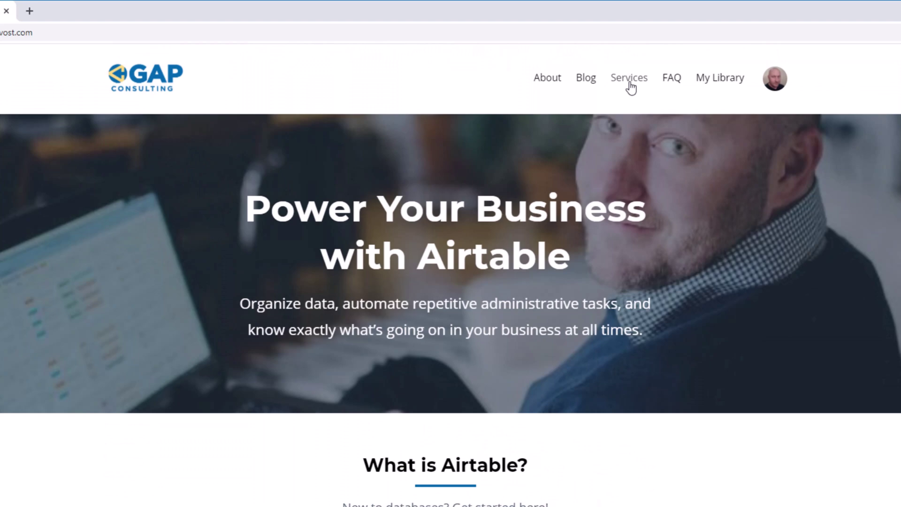
click(630, 87)
scroll(342, 314, down, 8)
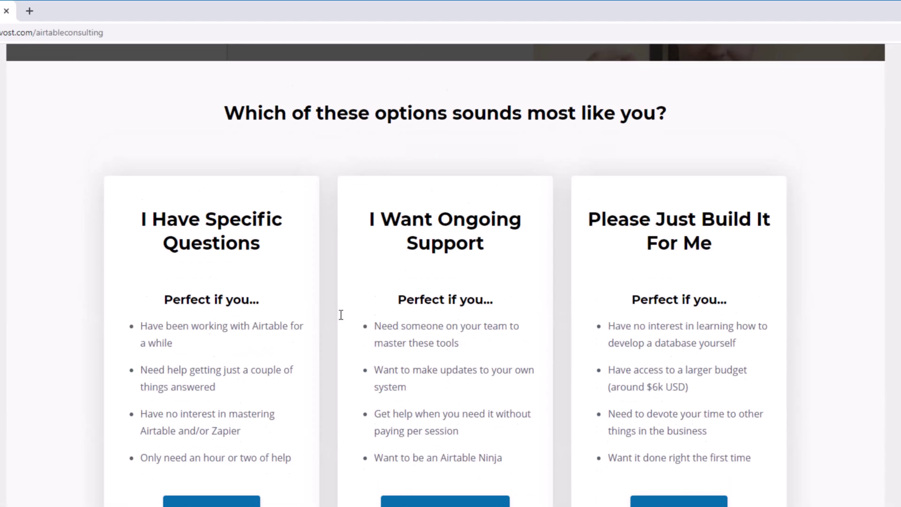
scroll(341, 314, down, 3)
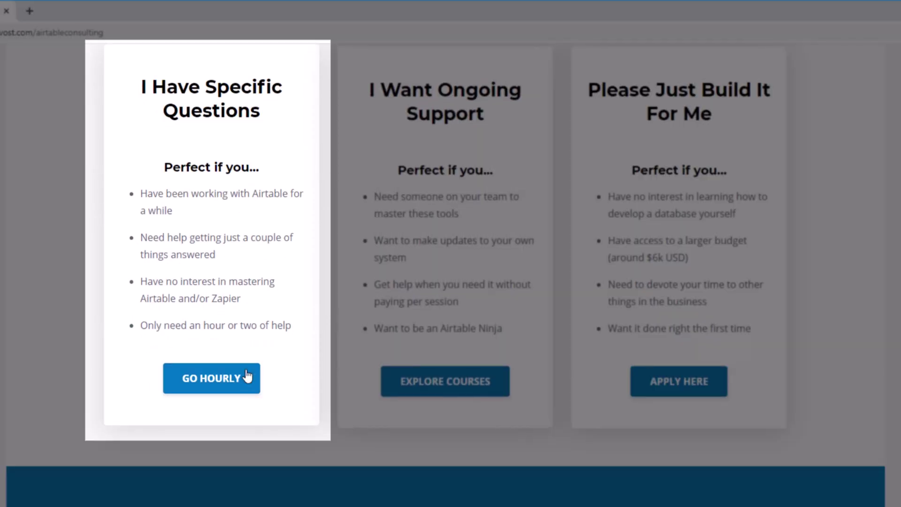